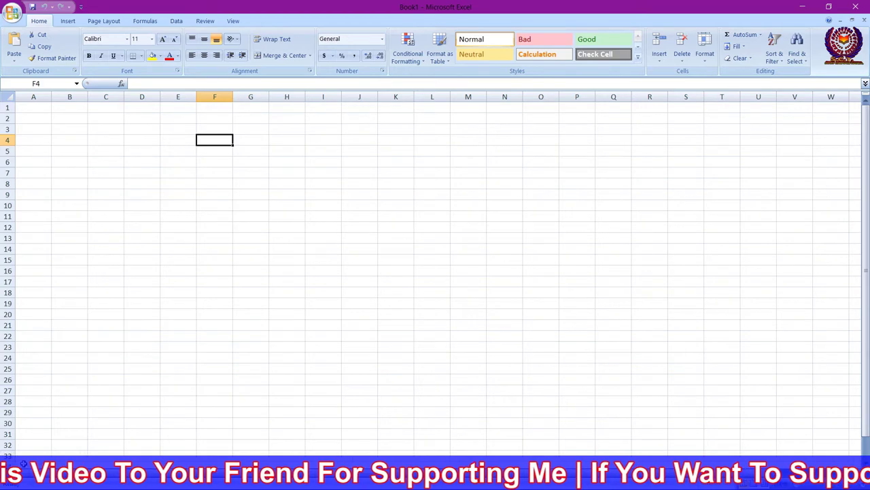
Restore the Book1 window from full screen and stretch it across the full screen width
click(106, 434)
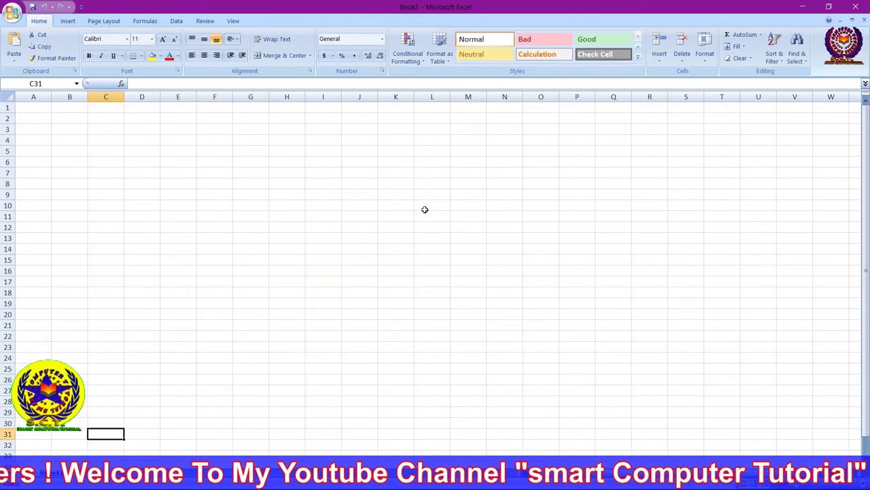
double_click(528, 7)
drag(539, 36, 469, 30)
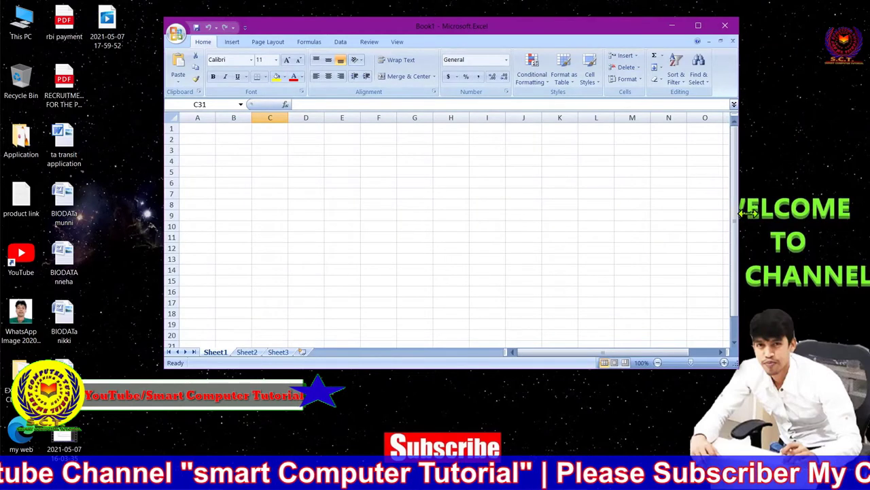
drag(738, 217, 868, 217)
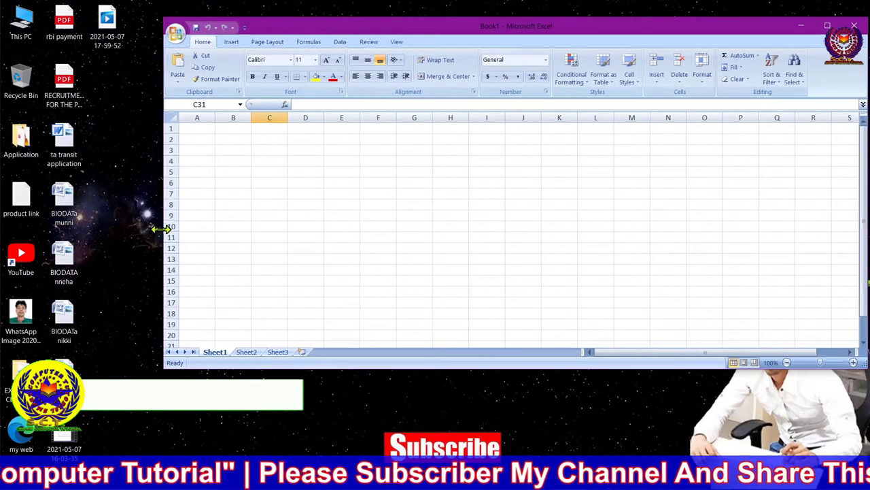
drag(163, 230, 4, 230)
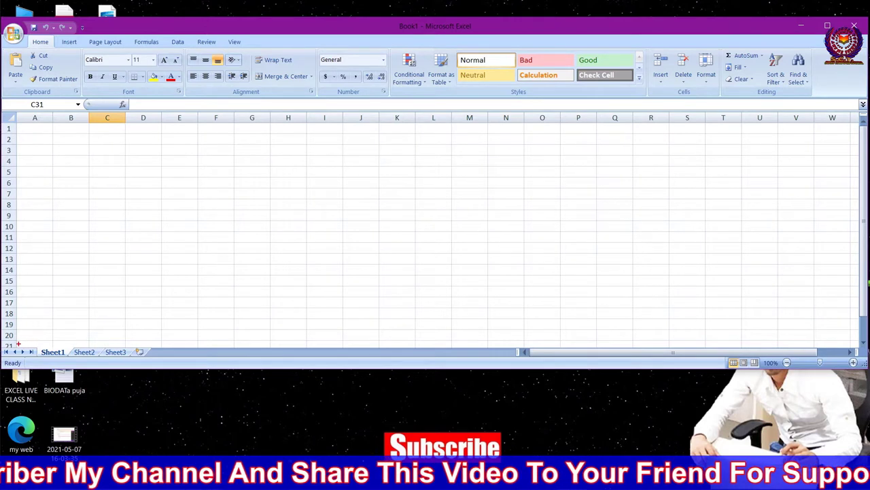
Drag across areas of the Sheet1 worksheet, then cancel with Escape
mouse_move(17, 344)
mouse_down()
mouse_move(223, 361)
mouse_move(855, 355)
mouse_up()
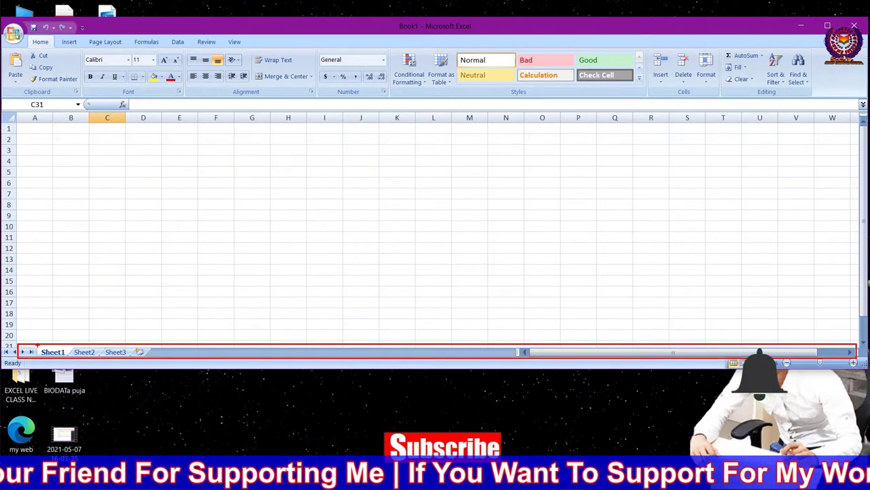
mouse_move(34, 346)
mouse_down()
mouse_move(67, 363)
mouse_move(99, 363)
mouse_up()
drag(103, 333, 135, 363)
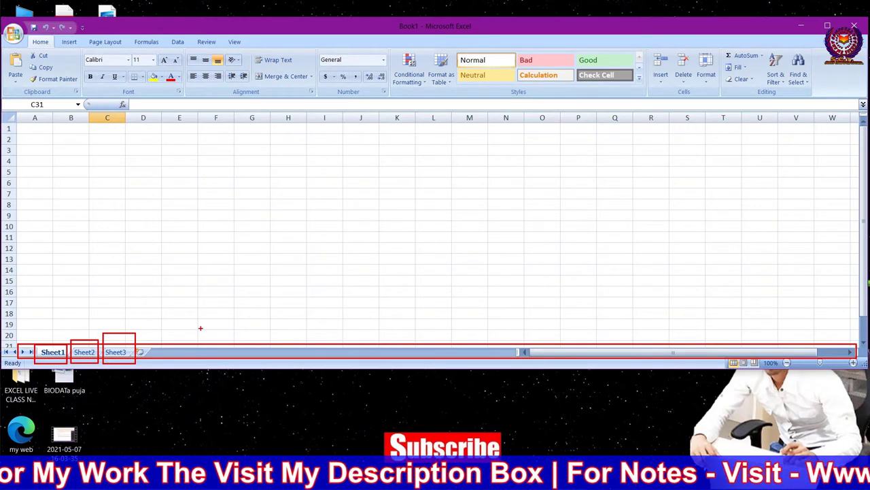
key(Escape)
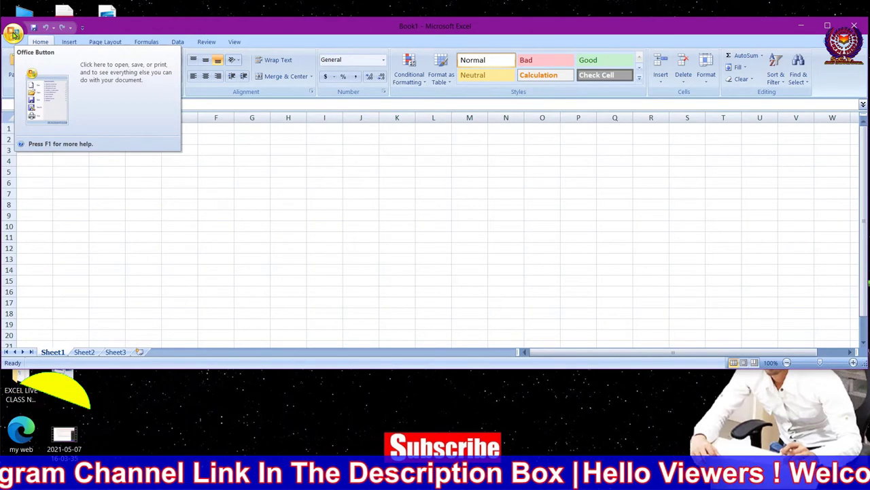
Open the Excel Options dialog on its Popular page from the Office Button menu
click(14, 34)
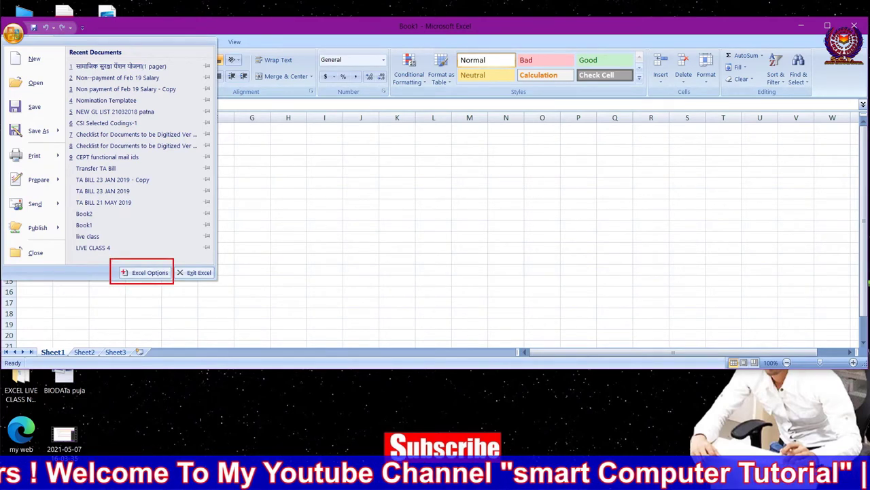
click(149, 272)
click(14, 35)
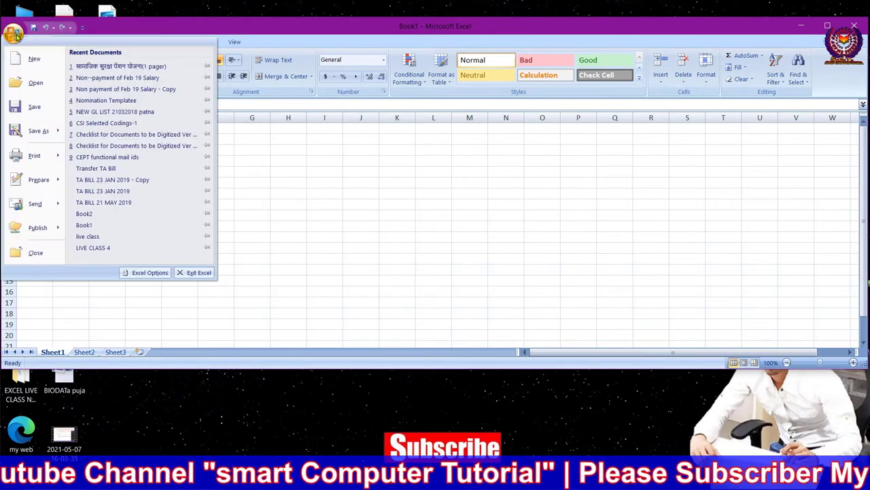
click(143, 273)
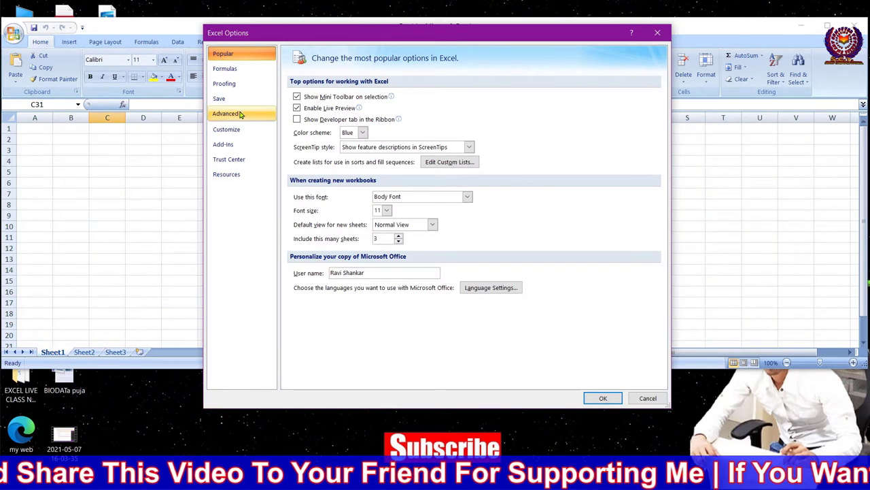
Switch to the Advanced page and scroll down to 'Display options for this workbook'
click(240, 115)
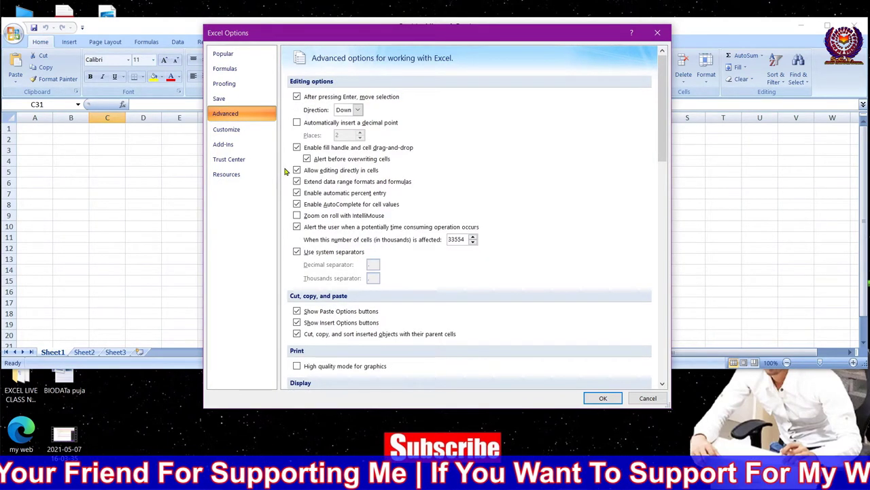
drag(658, 109, 664, 219)
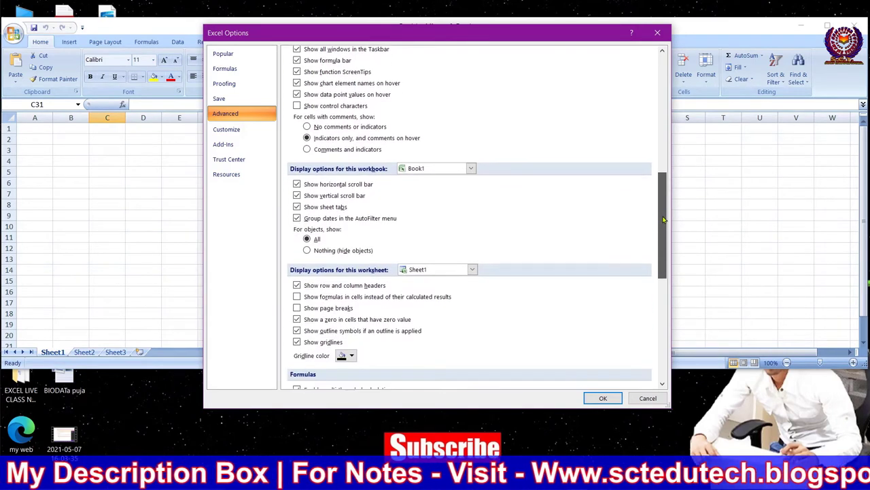
drag(665, 219, 665, 225)
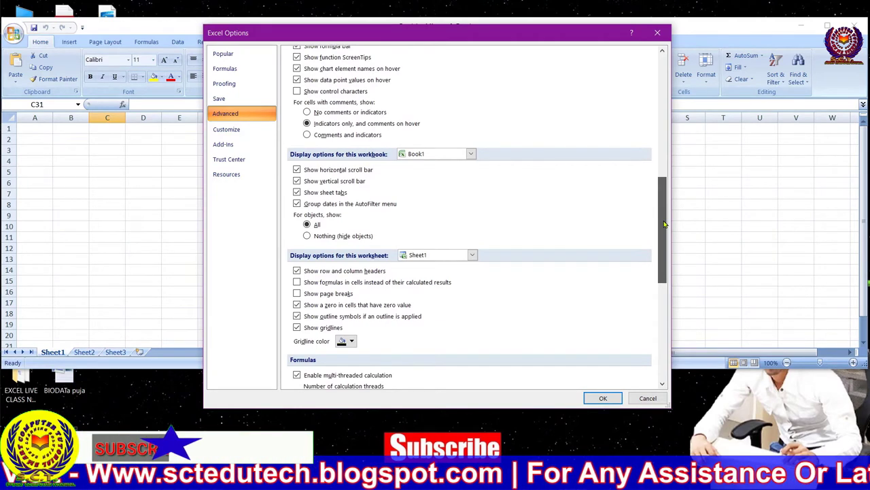
drag(665, 225, 667, 227)
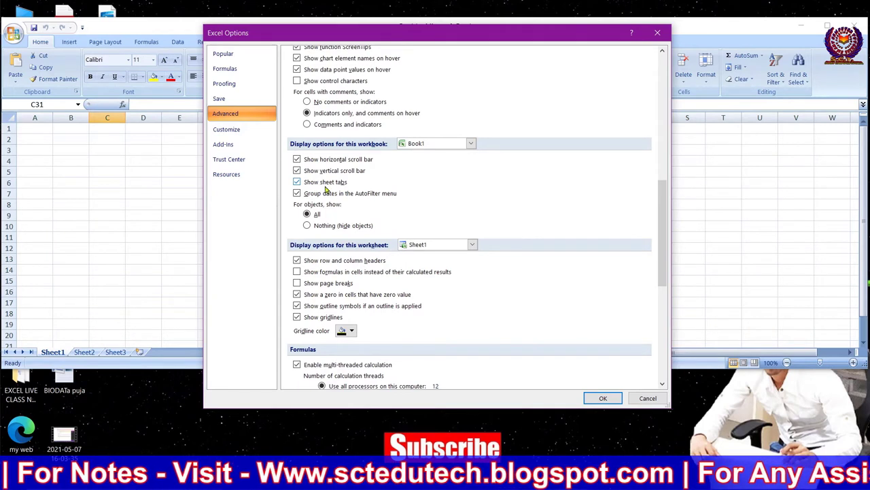
Turn off 'Show sheet tabs' for Book1 and confirm the options with OK
click(297, 182)
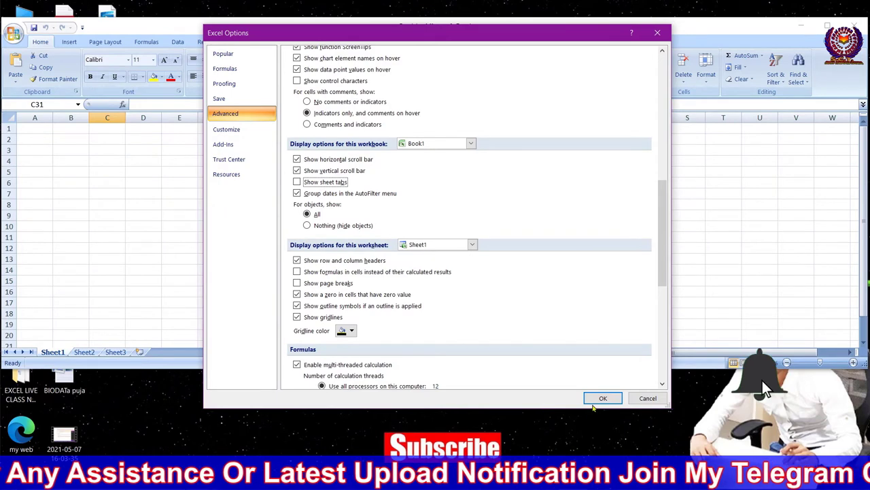
click(601, 398)
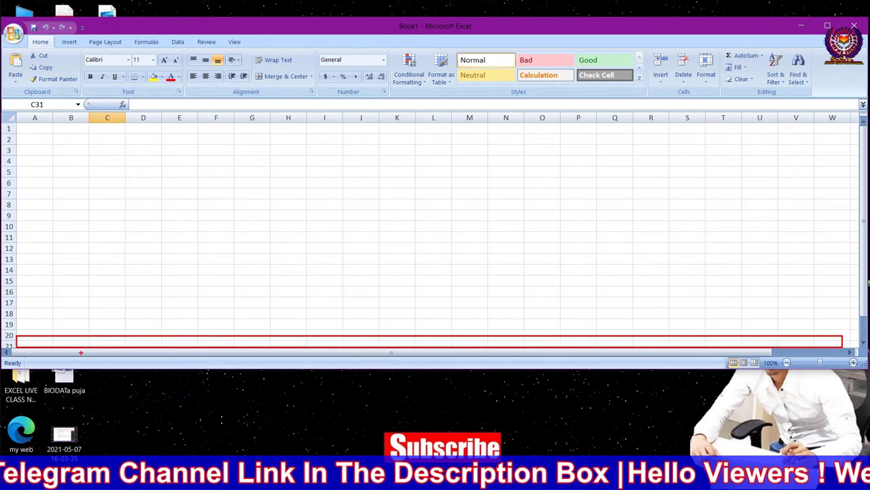
drag(81, 353, 119, 351)
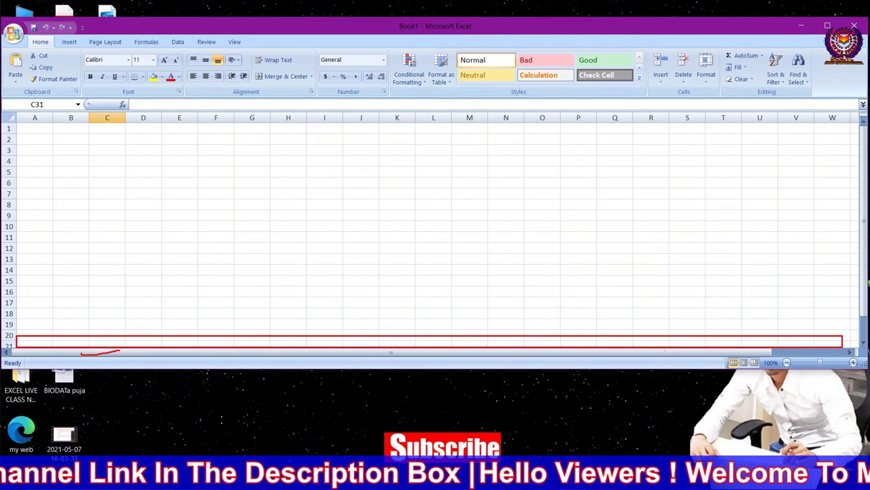
drag(10, 345, 789, 358)
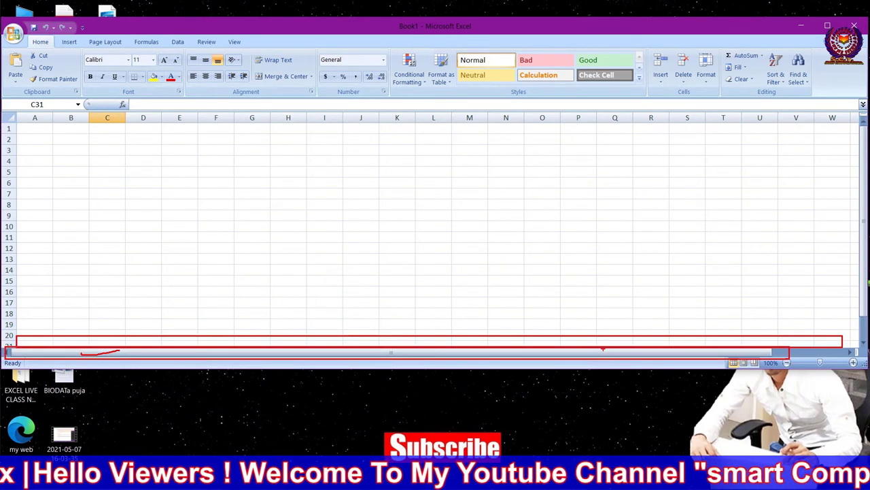
key(Escape)
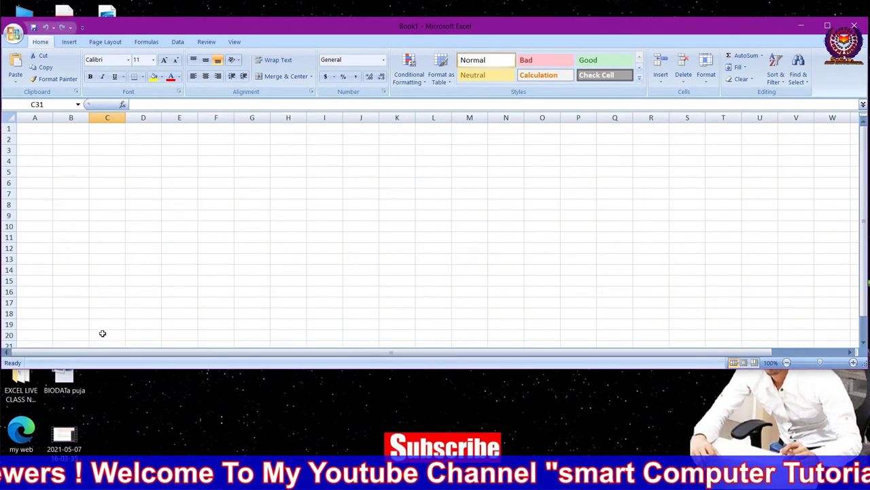
Reopen Excel Options at the Advanced page, scrolled to Book1's display options
click(10, 38)
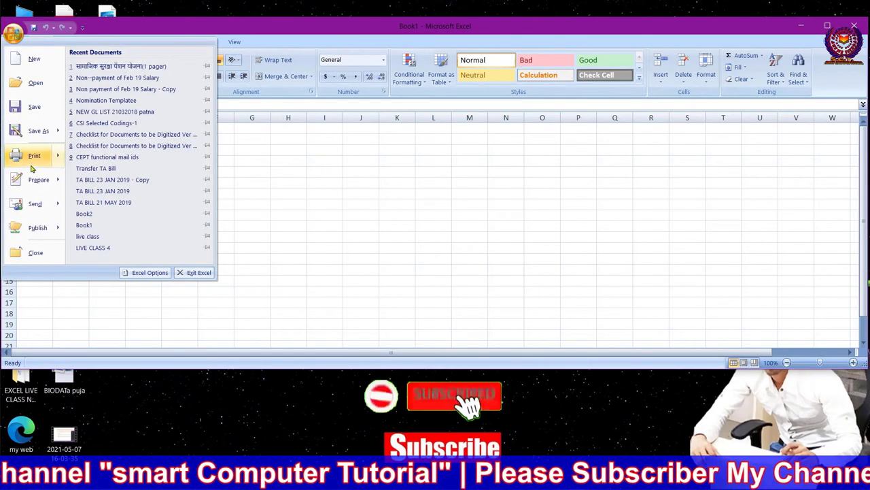
click(146, 272)
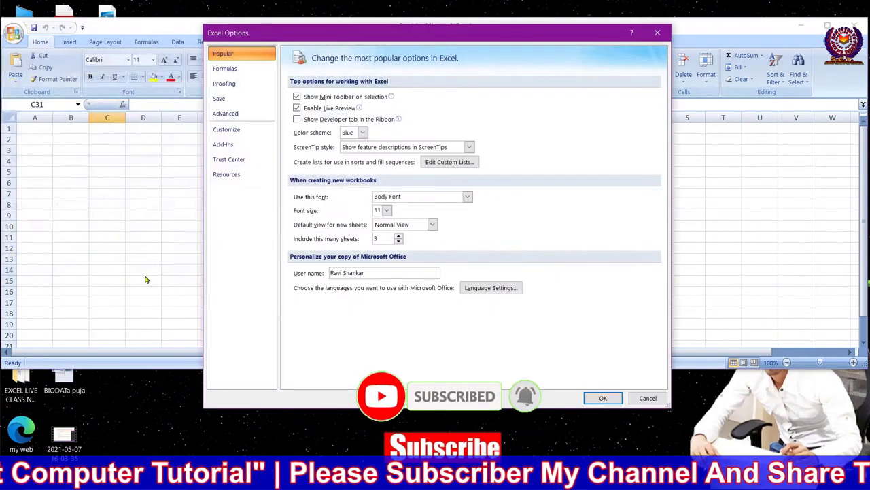
click(251, 119)
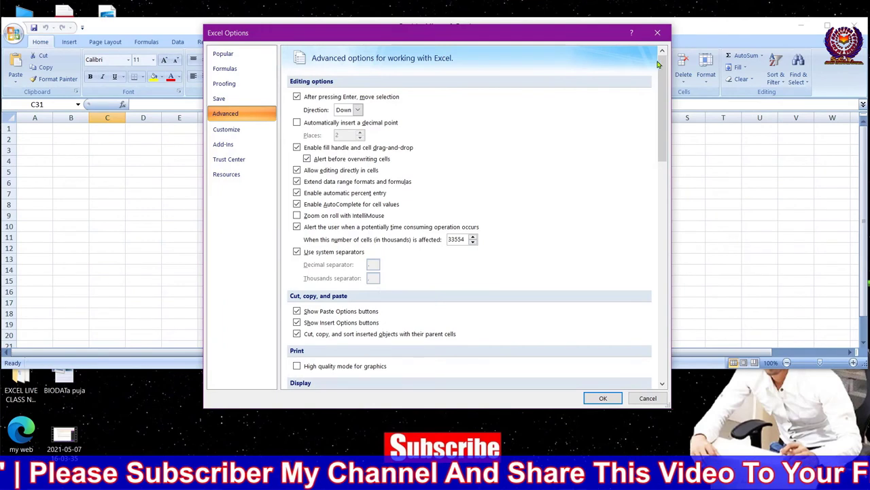
drag(658, 63, 670, 152)
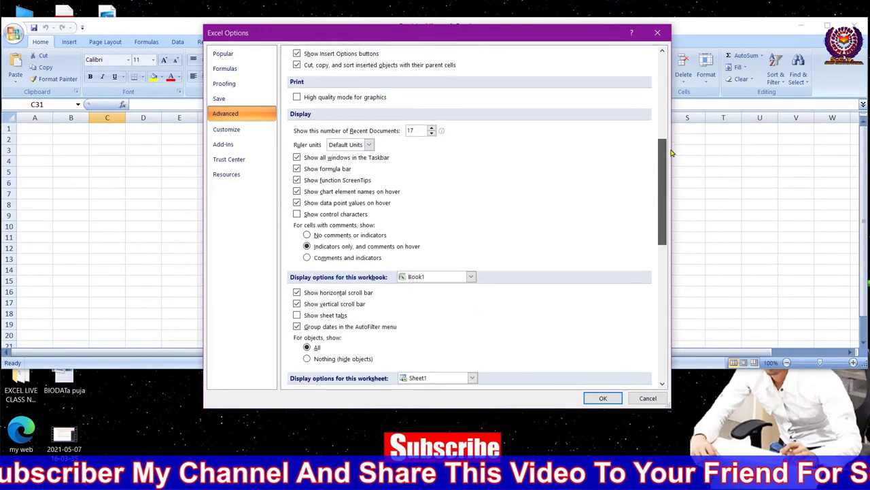
drag(671, 153, 579, 188)
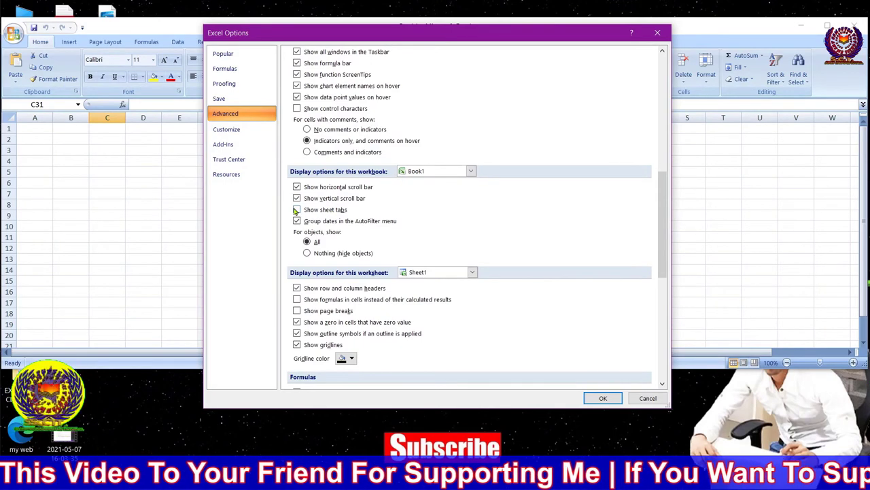
Turn 'Show sheet tabs' back on for Book1 and confirm with OK
click(297, 210)
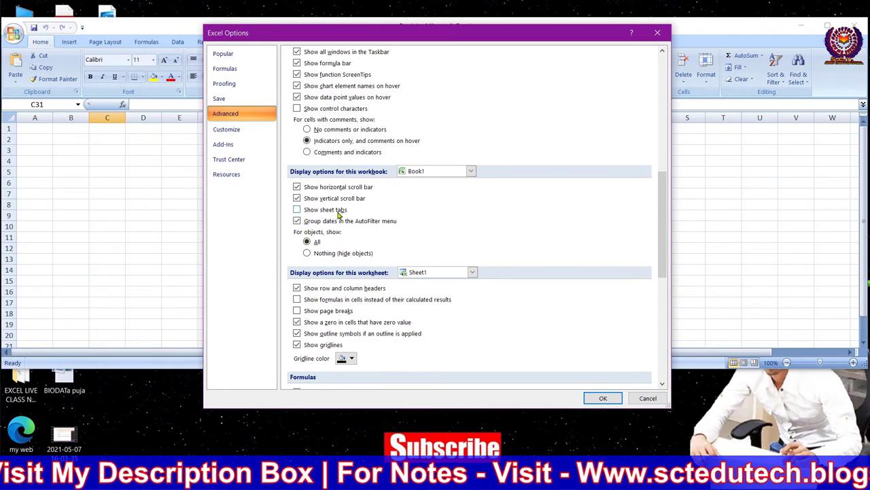
click(297, 212)
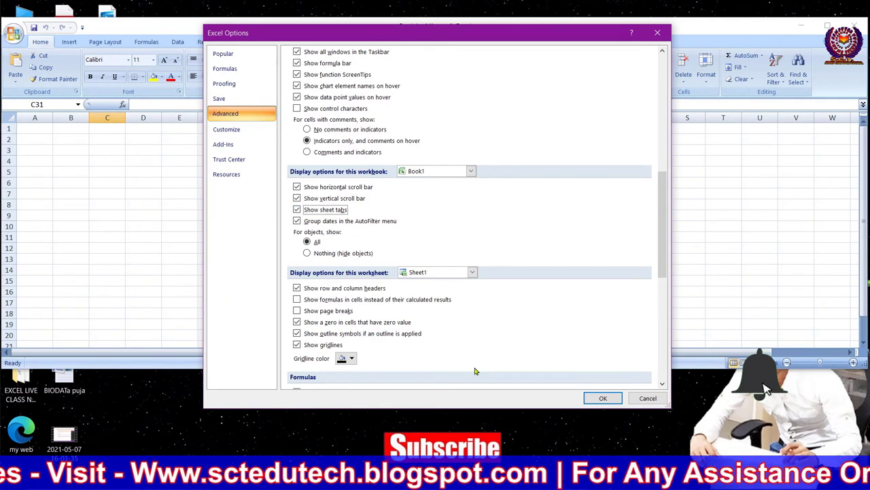
click(604, 399)
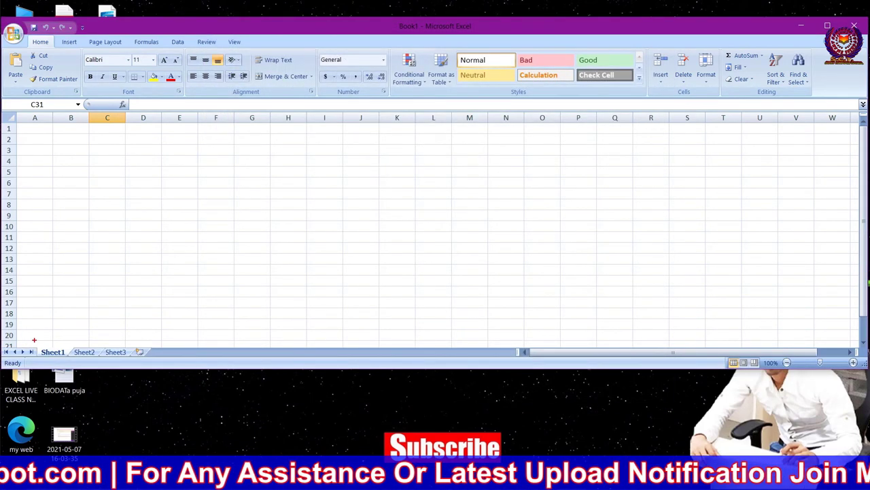
drag(34, 339, 520, 358)
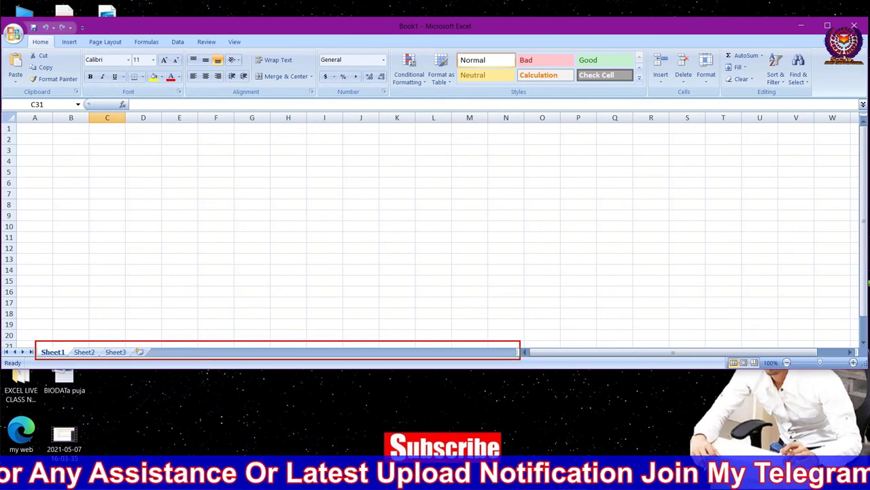